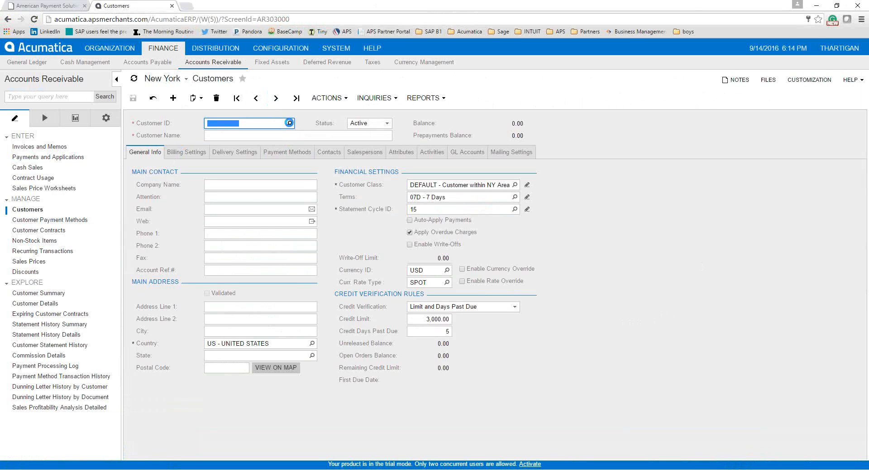
Load customer ABCSTUDIOS, then go to the Customer Payment Methods screen
click(289, 125)
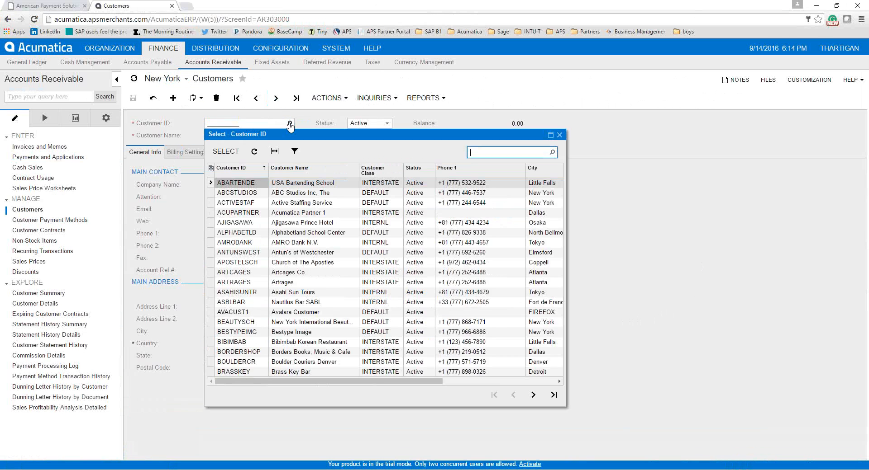
double_click(308, 192)
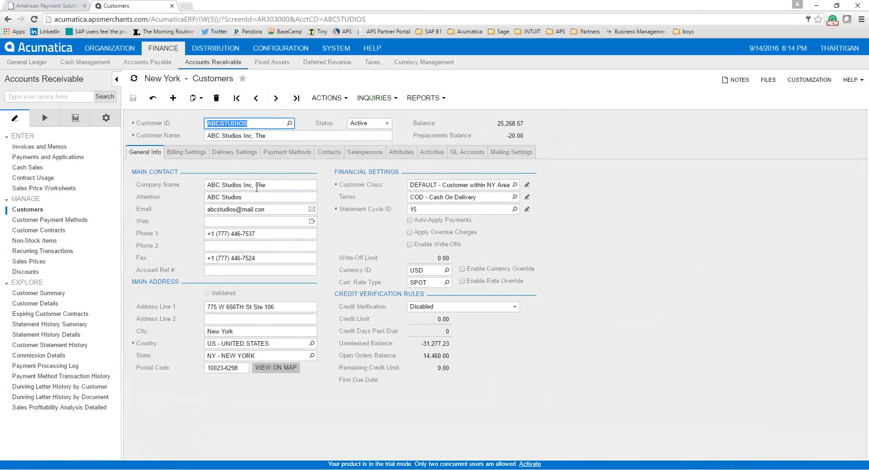
click(70, 220)
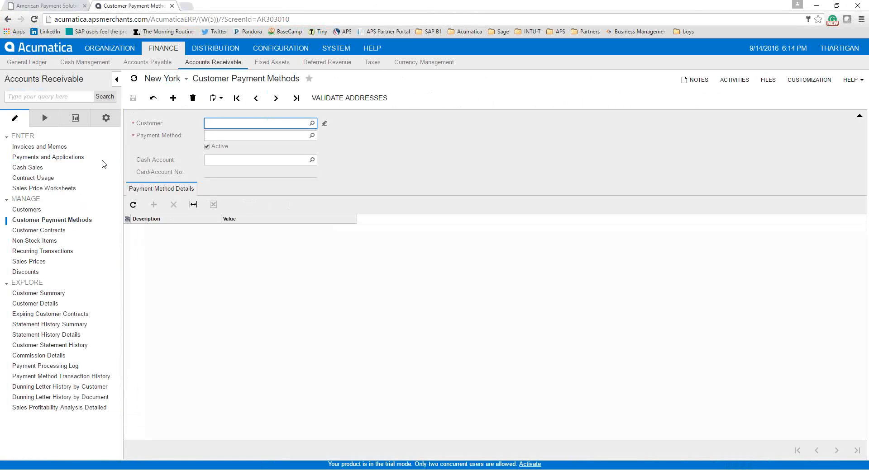
click(311, 124)
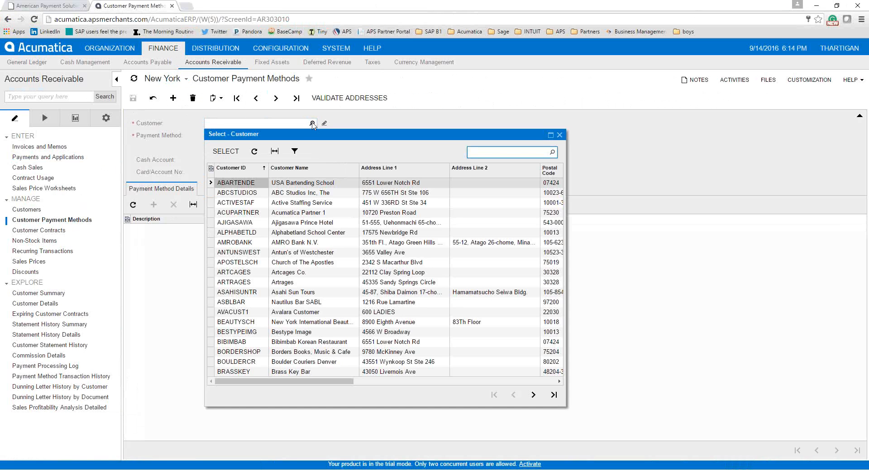
double_click(310, 194)
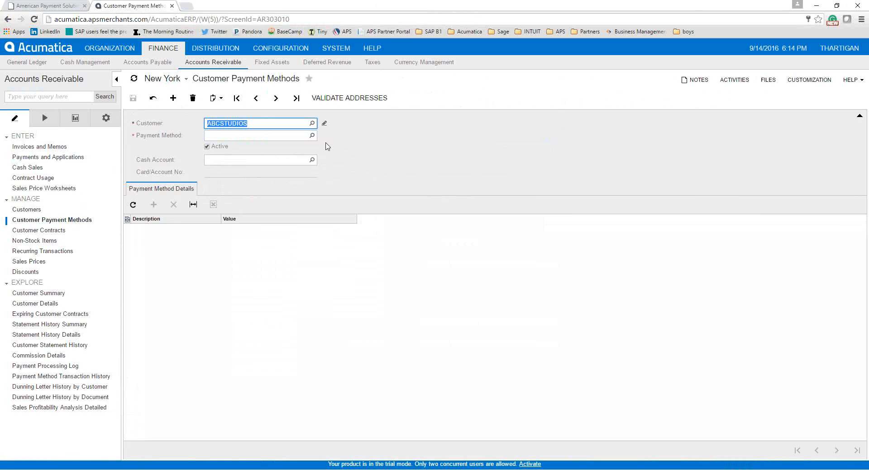
click(312, 135)
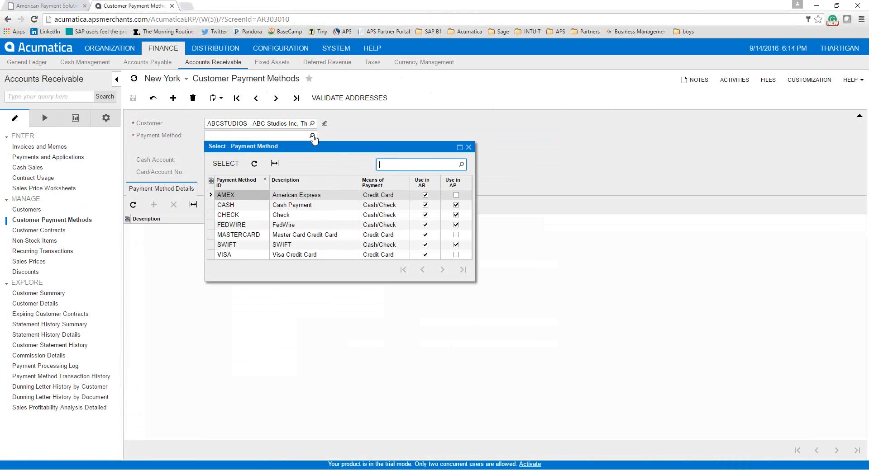
double_click(294, 254)
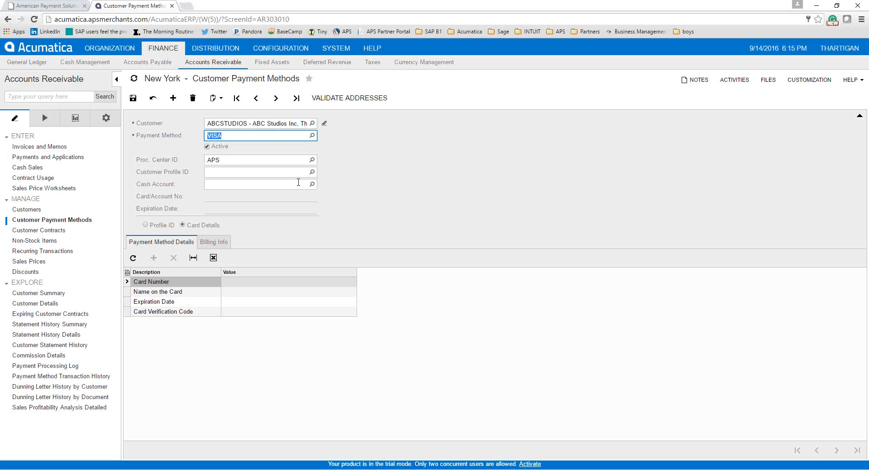
click(312, 187)
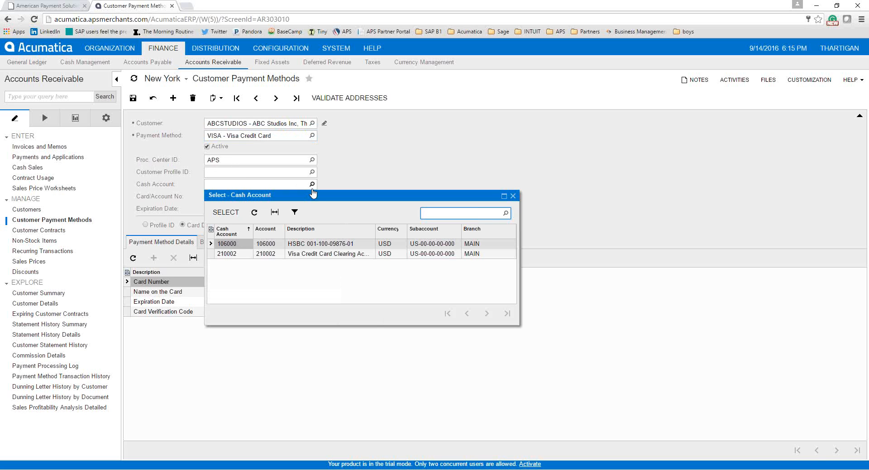
double_click(325, 245)
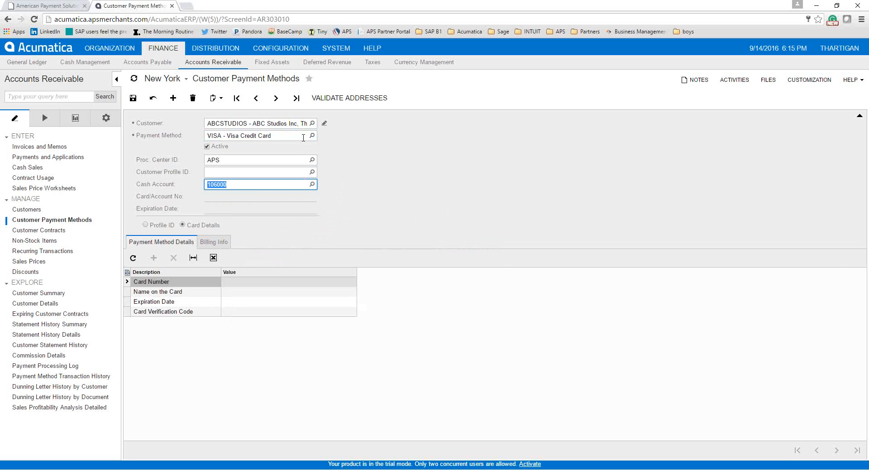
Enter the test Visa card number and the cardholder's name in the details grid
click(247, 282)
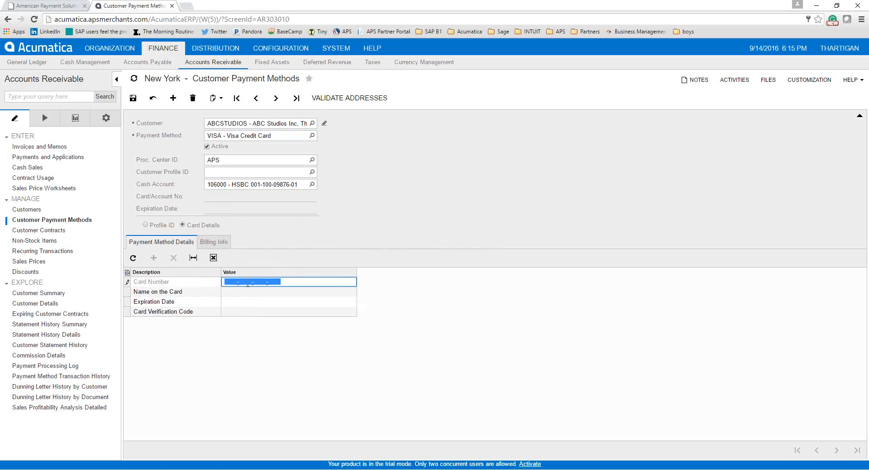
text(4111-1111-1111-1111)
key(Tab)
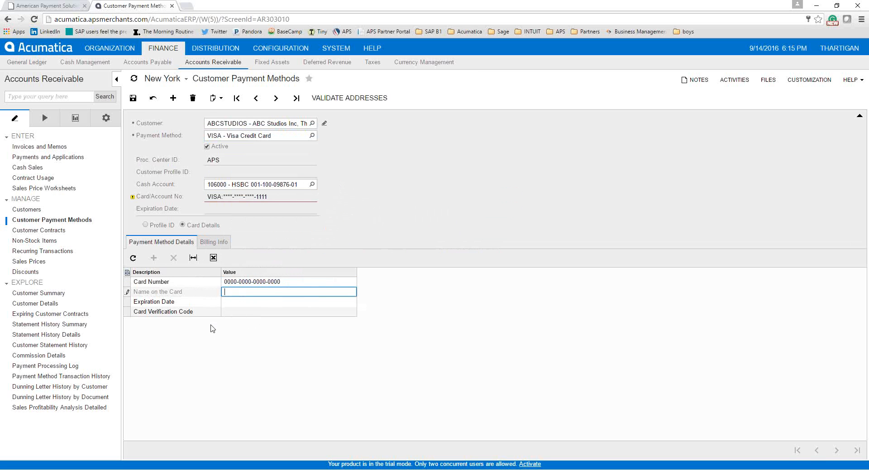
text(Sam)
Add the card's expiration date and verification code, then save the payment method
click(232, 303)
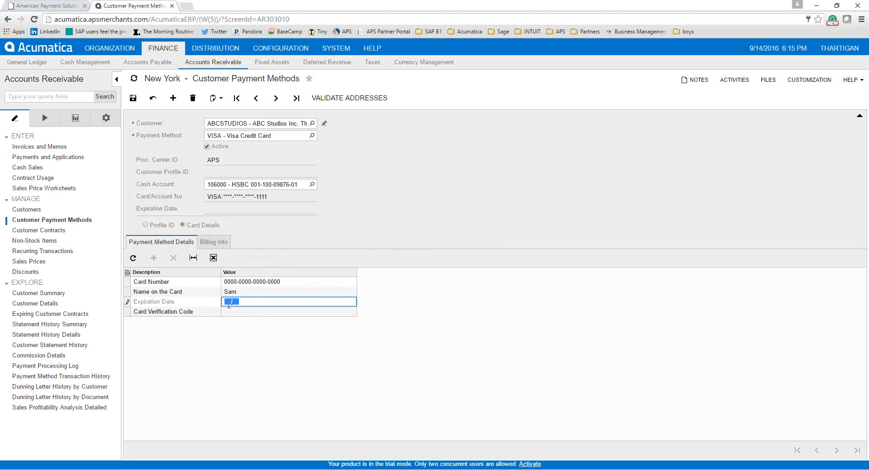
text(1020)
click(229, 309)
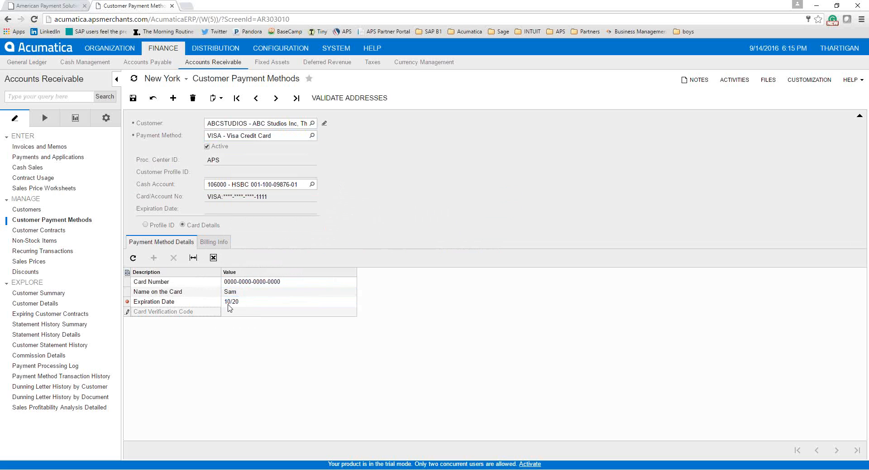
text(321)
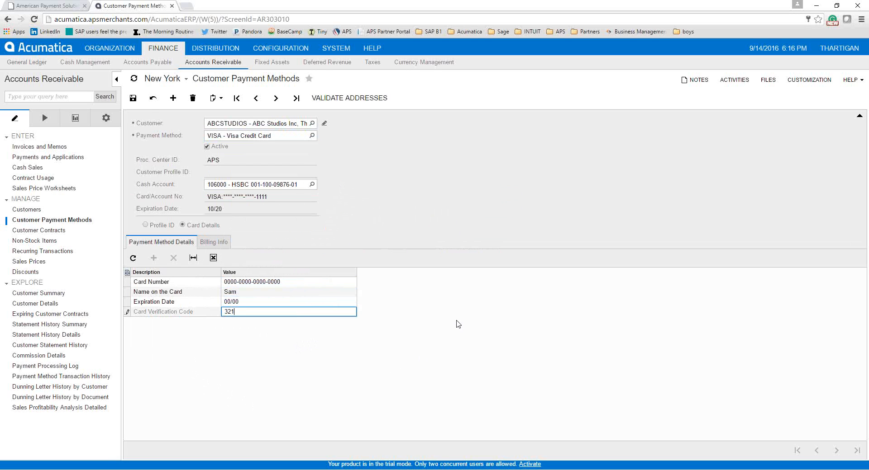
click(132, 99)
Display the saved card's generated Profile ID, then switch to the Distribution area
click(146, 226)
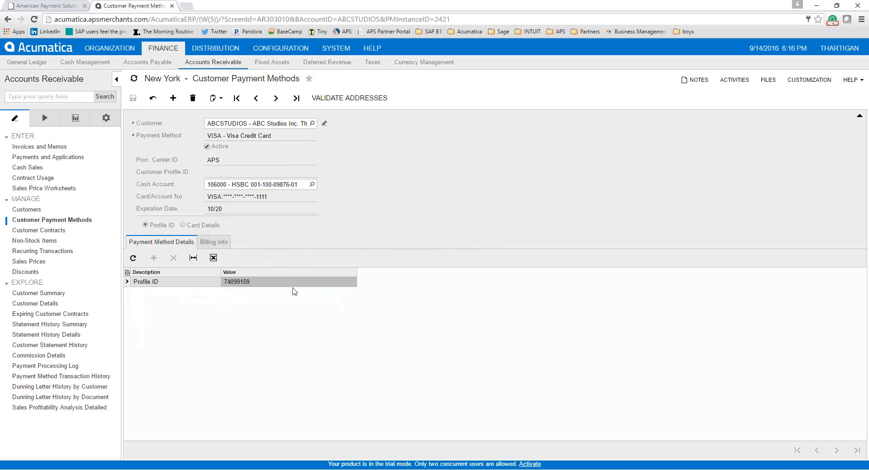
click(222, 43)
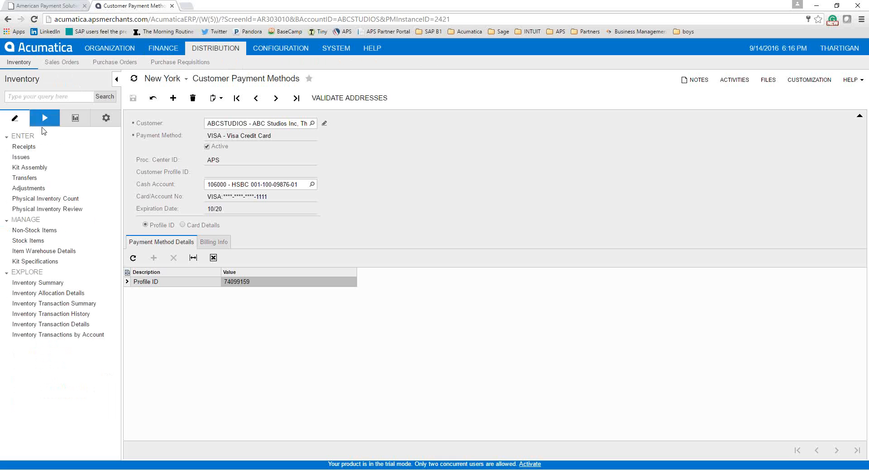
Start a new sales order for ABCSTUDIOS with customer order number 1233
click(61, 62)
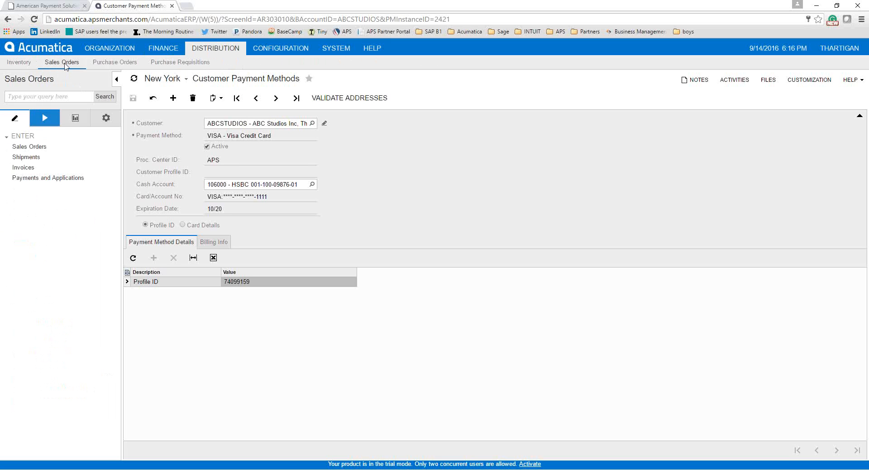
click(19, 146)
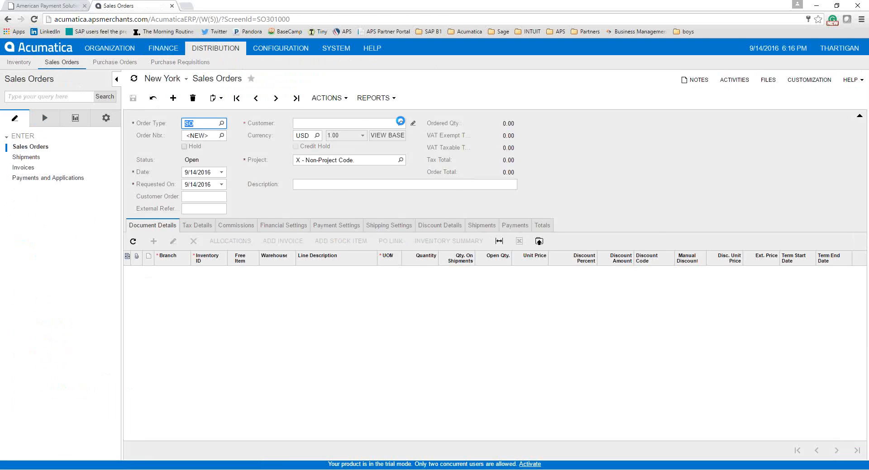
click(401, 125)
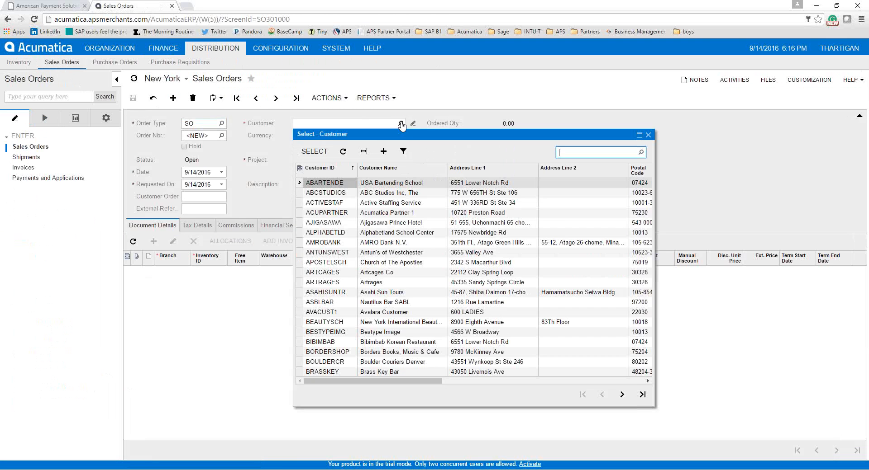
double_click(383, 193)
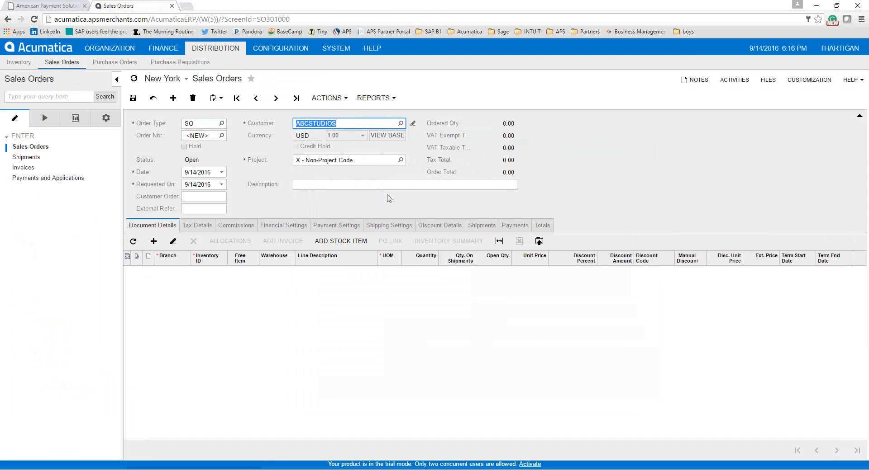
click(216, 200)
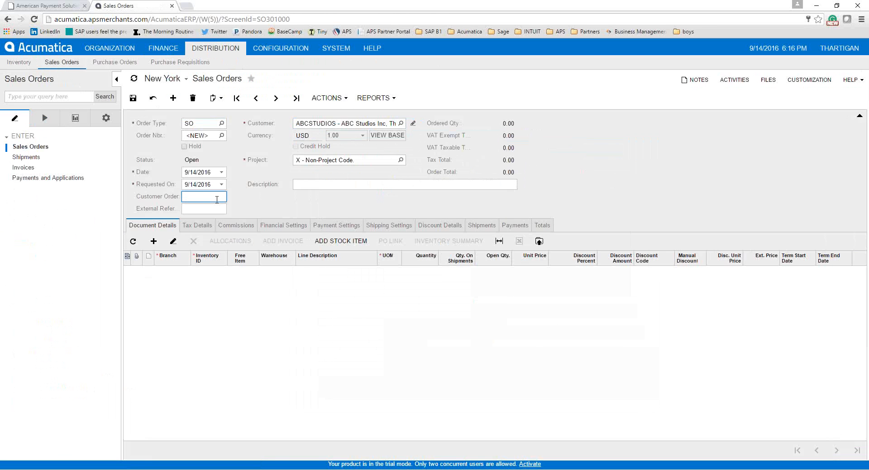
text(1233)
Add item Ns cmp #1, 12 units at 20.00, save, and review Visa payment settings
click(154, 241)
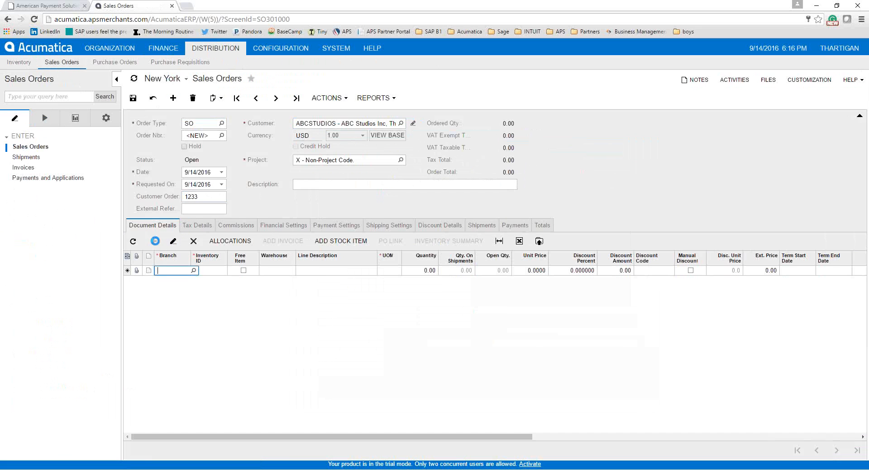
click(217, 271)
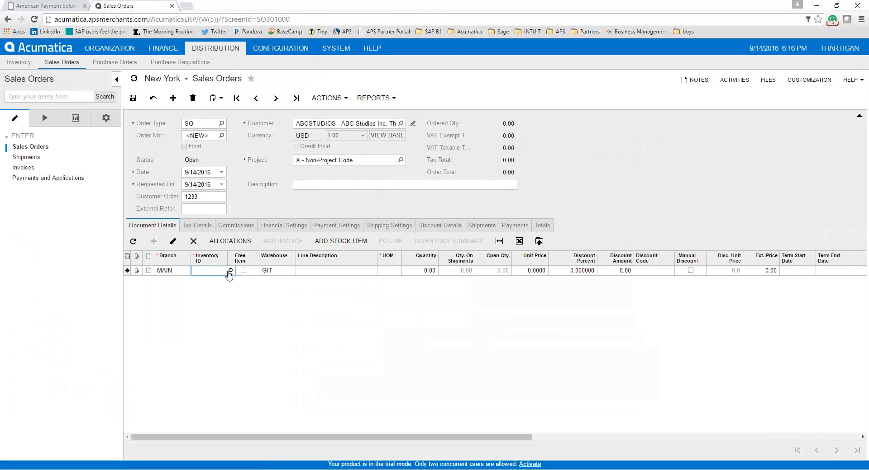
click(228, 270)
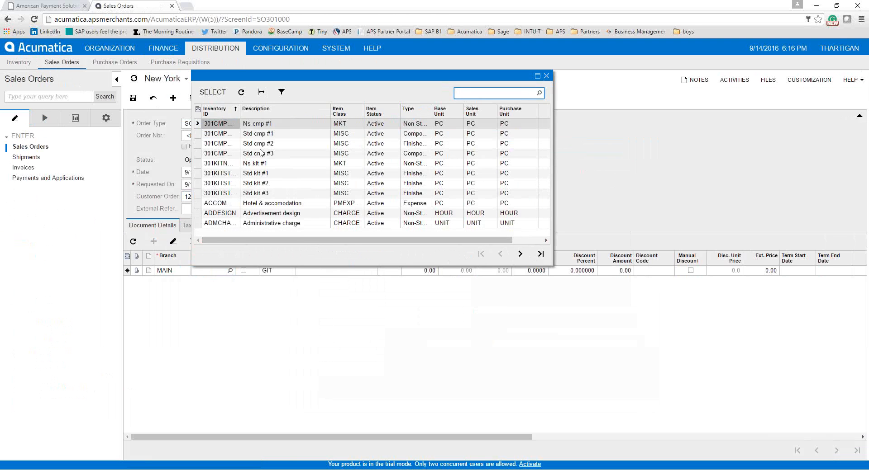
double_click(266, 128)
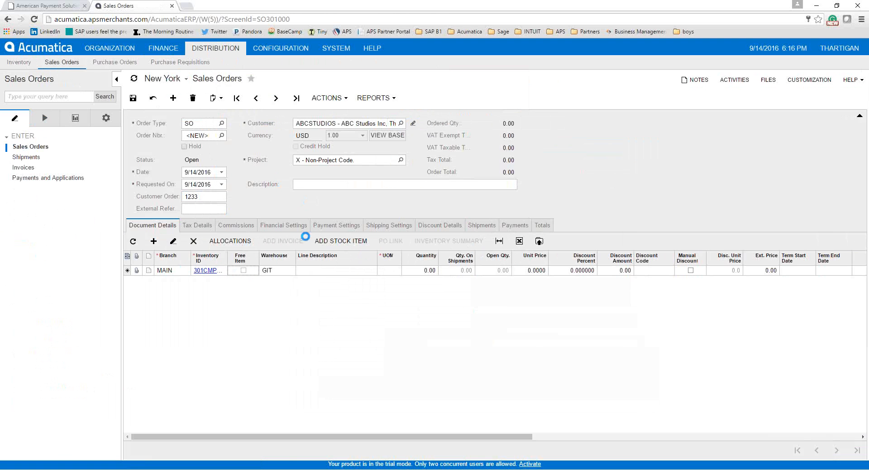
click(432, 272)
key(BackSpace)
text(1)
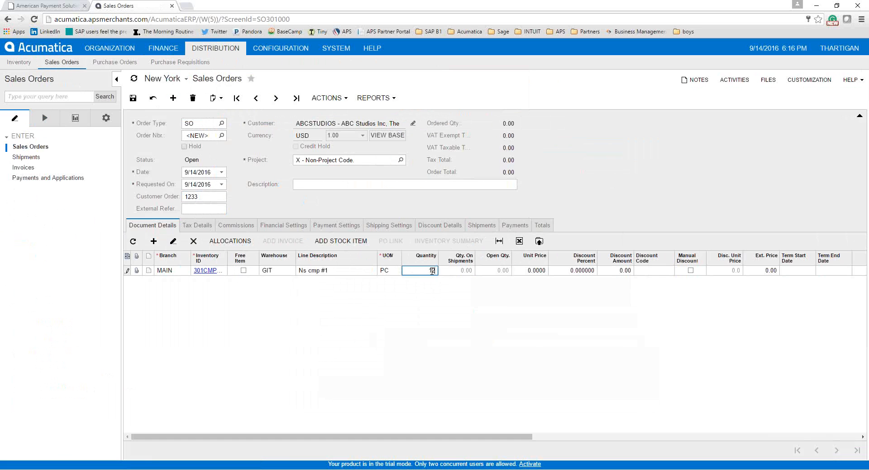
text(2)
key(Tab)
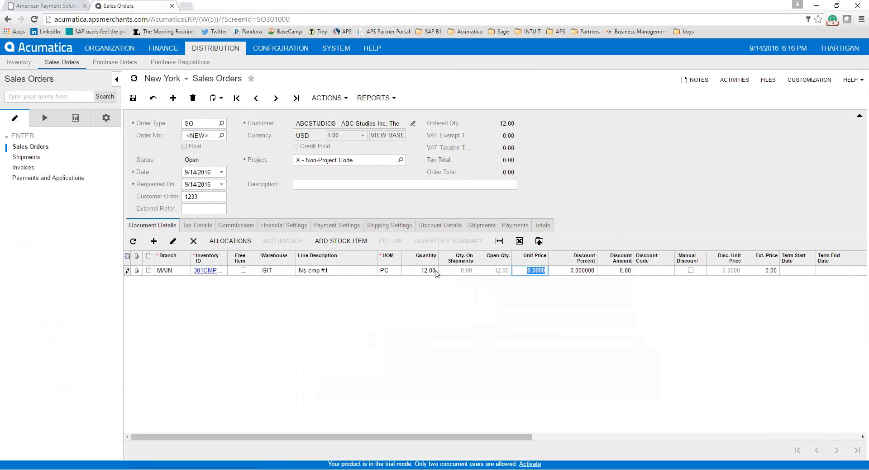
text(20)
click(133, 99)
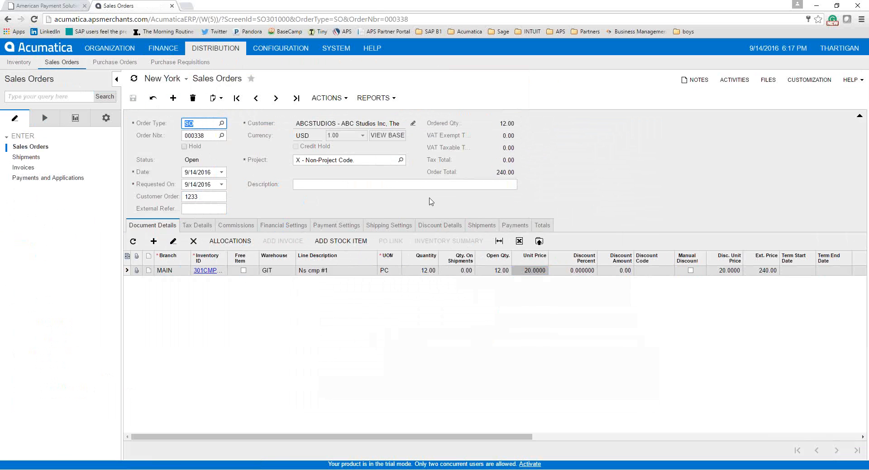
click(351, 227)
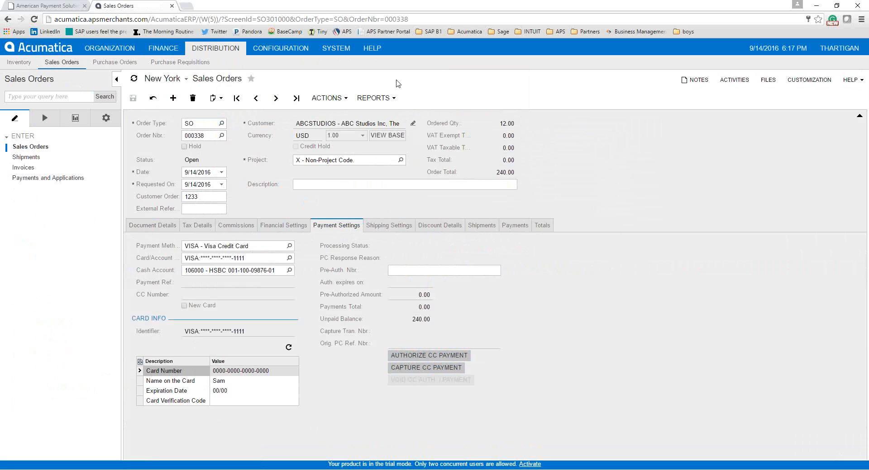
Ship 12 units of order 000338 from warehouse GIT, dated 9/14/2016
click(342, 100)
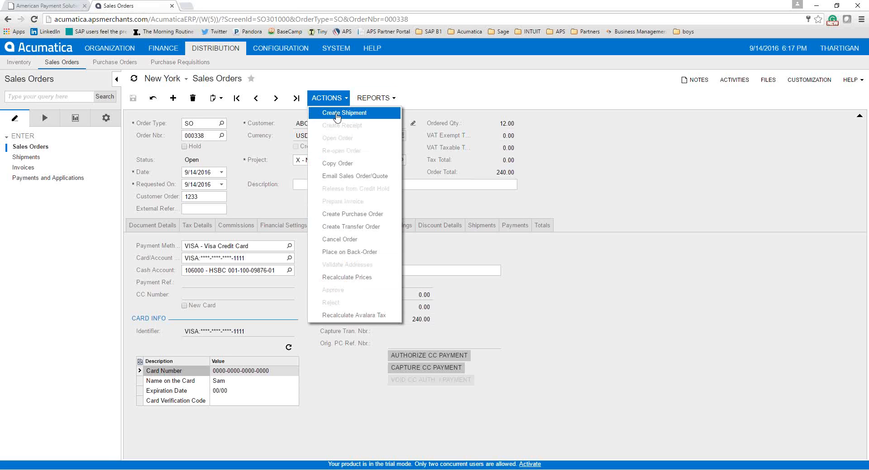
click(337, 114)
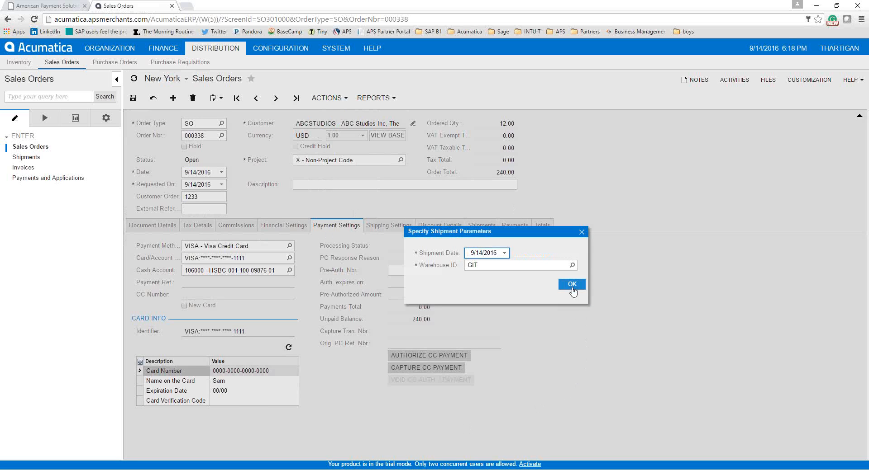
click(572, 285)
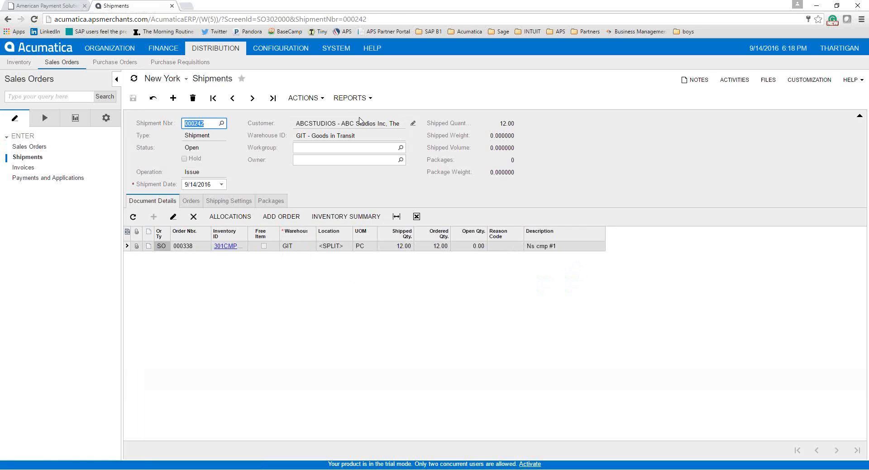
Confirm the shipment, then prepare its 240.00 invoice from the Actions menu
click(321, 99)
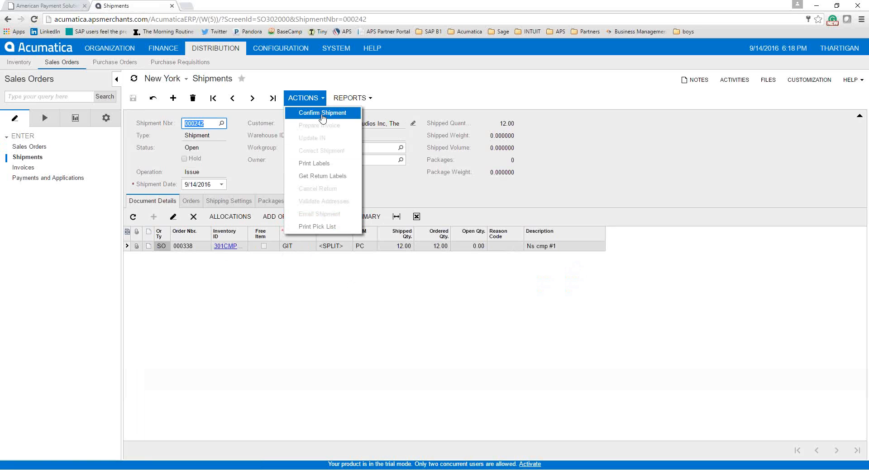
click(321, 114)
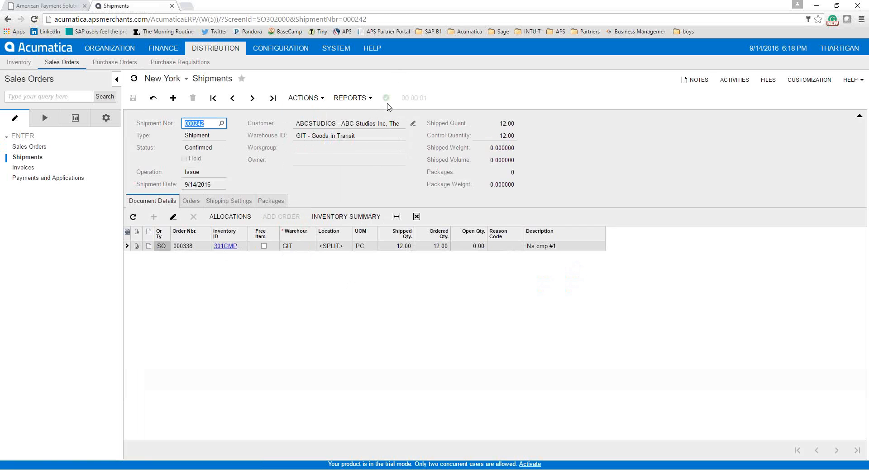
click(323, 101)
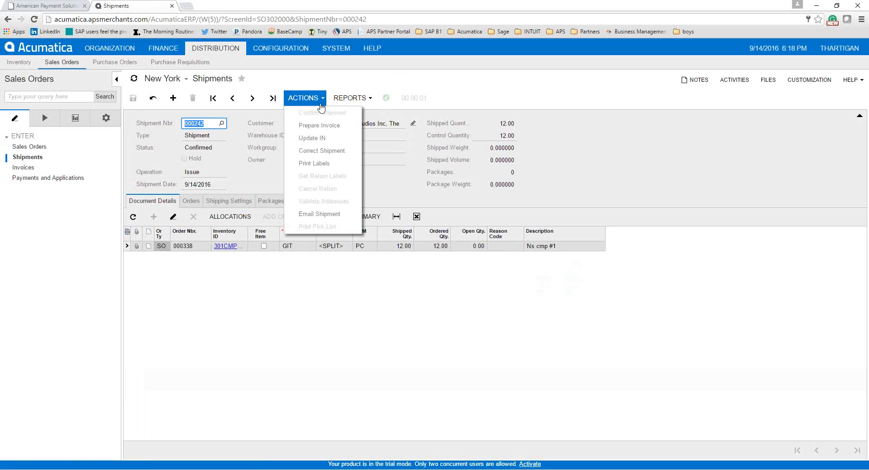
click(308, 126)
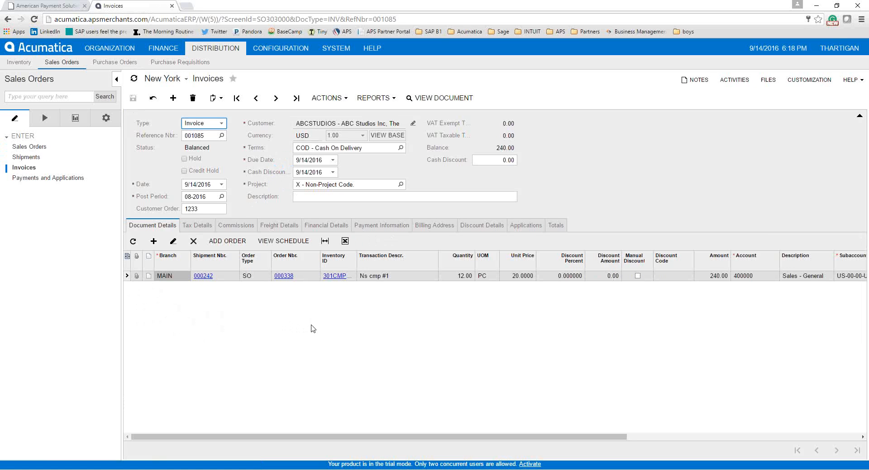
Authorize the invoice's 240.00 Visa payment under Payment Information, then capture it
click(388, 228)
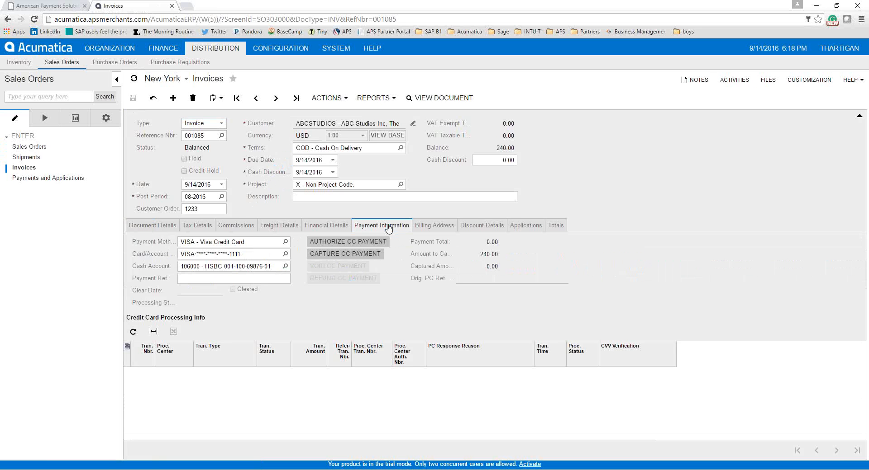
click(353, 241)
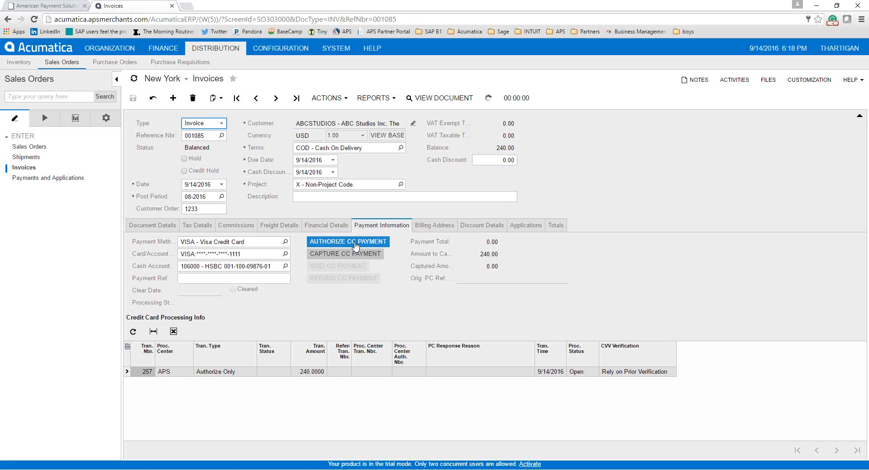
click(355, 243)
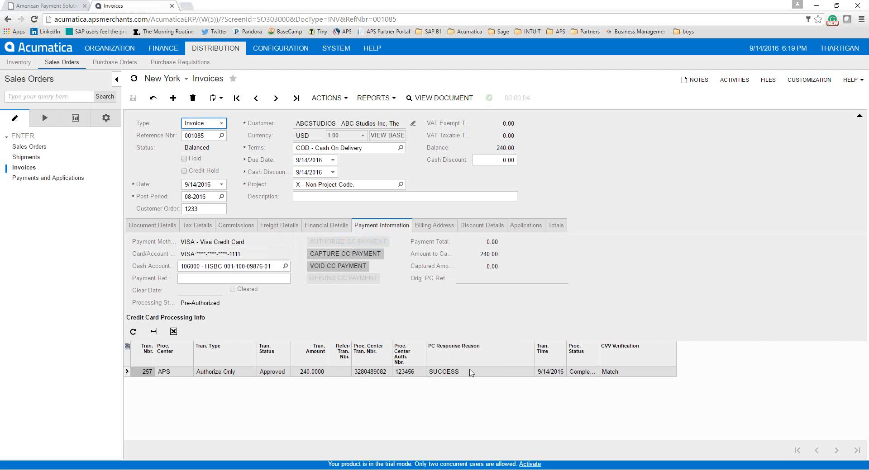
click(367, 253)
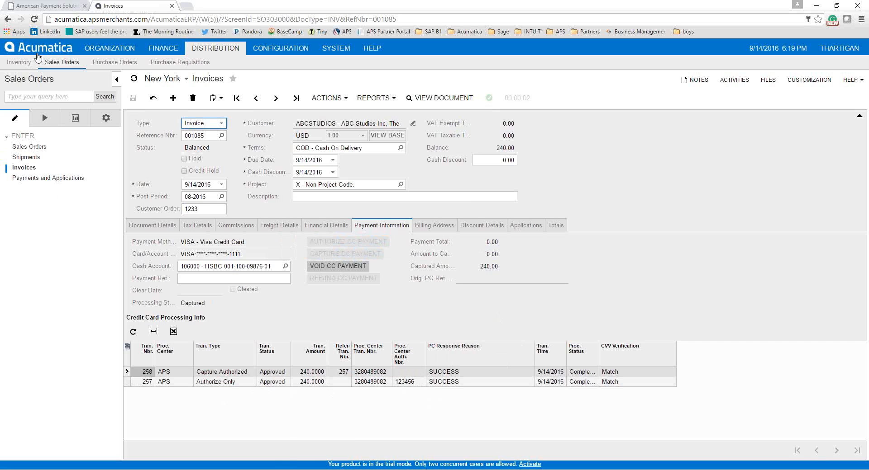
Log in to the APS merchant panel and dismiss the Test Mode notice
click(49, 6)
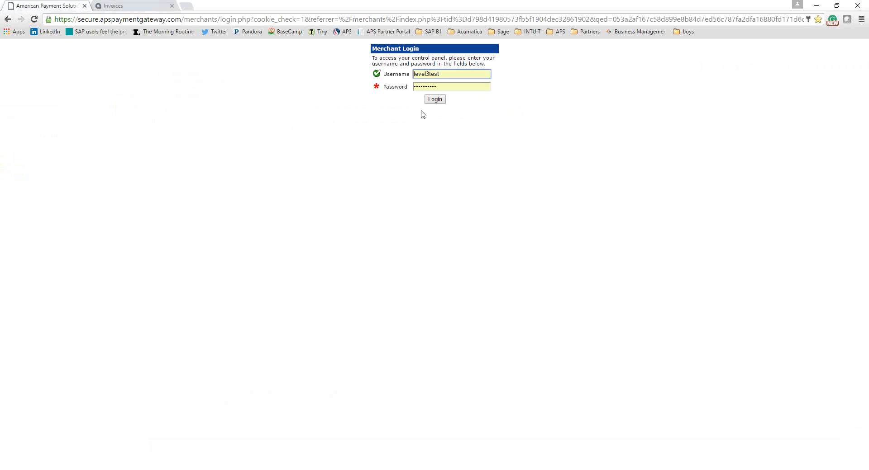
click(437, 101)
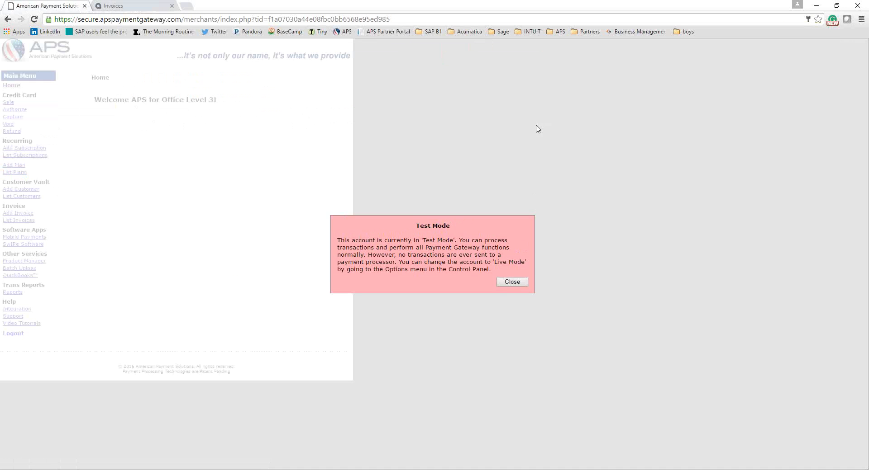
click(507, 284)
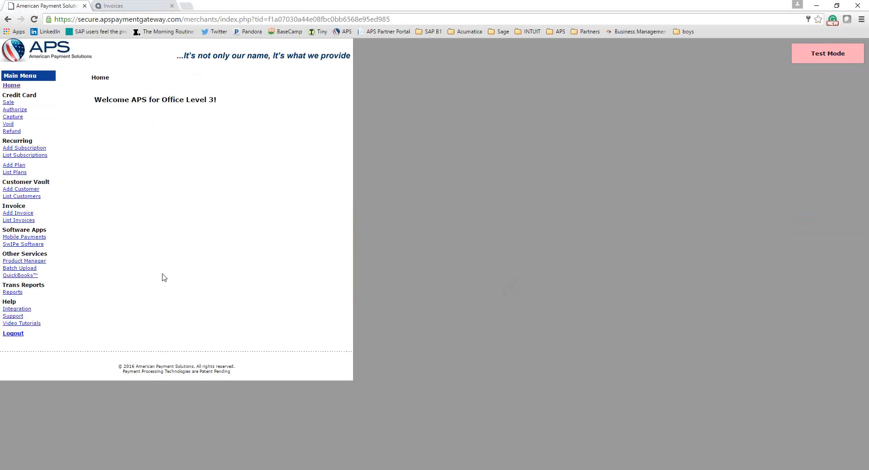
Run the Trans Reports transaction search for 09/14/2016
click(12, 293)
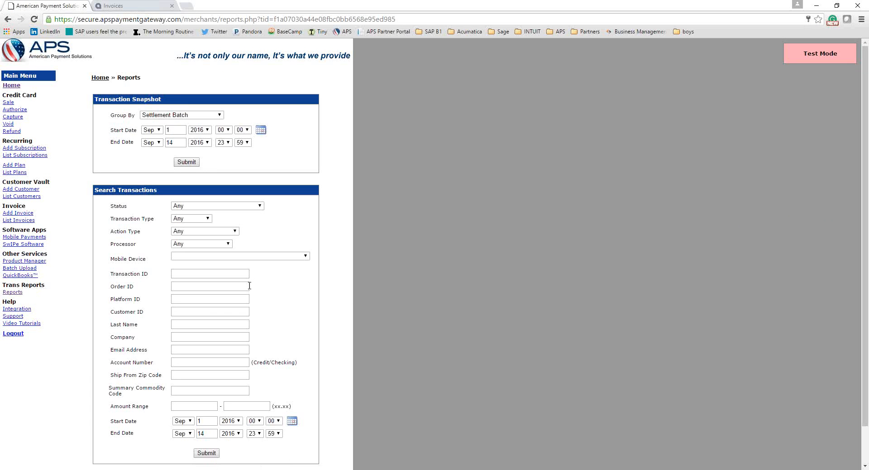
scroll(249, 285, down, 1)
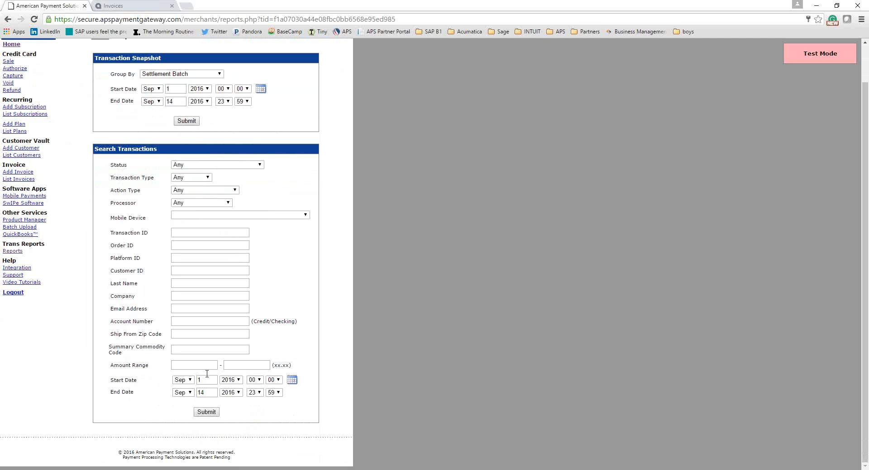
click(206, 374)
click(202, 413)
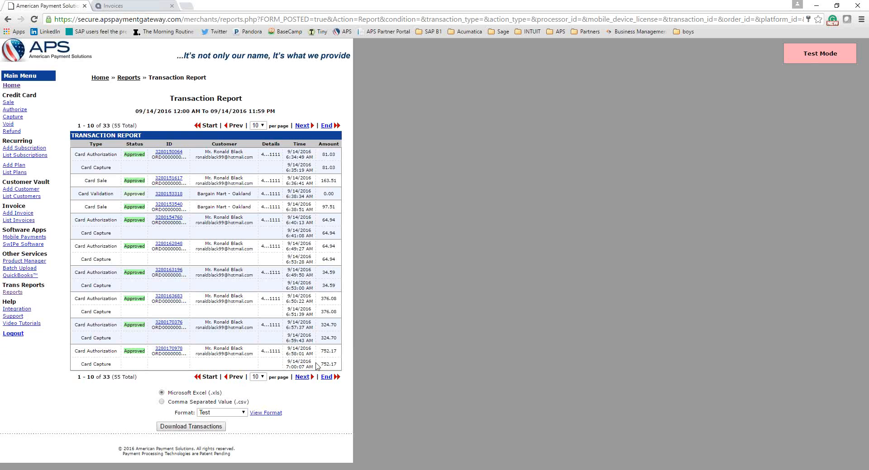
Check the ABC Studios 240.00 transaction details, then run the PowerPoint slideshow from slide 10
click(327, 378)
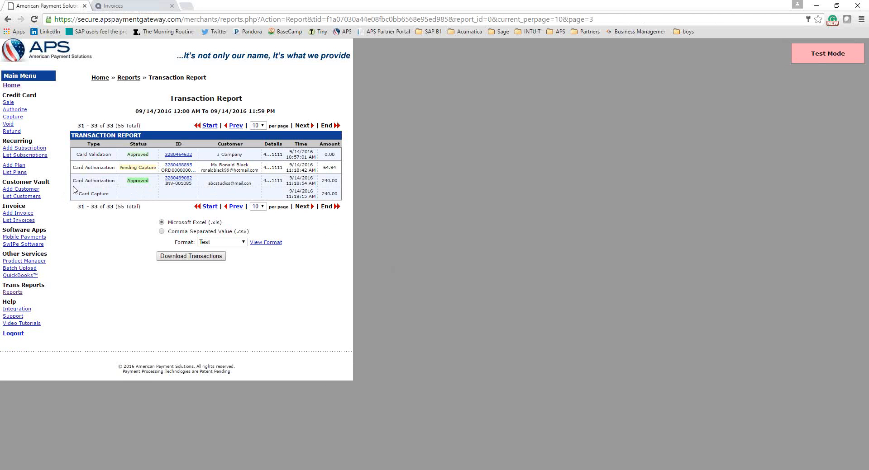
click(184, 180)
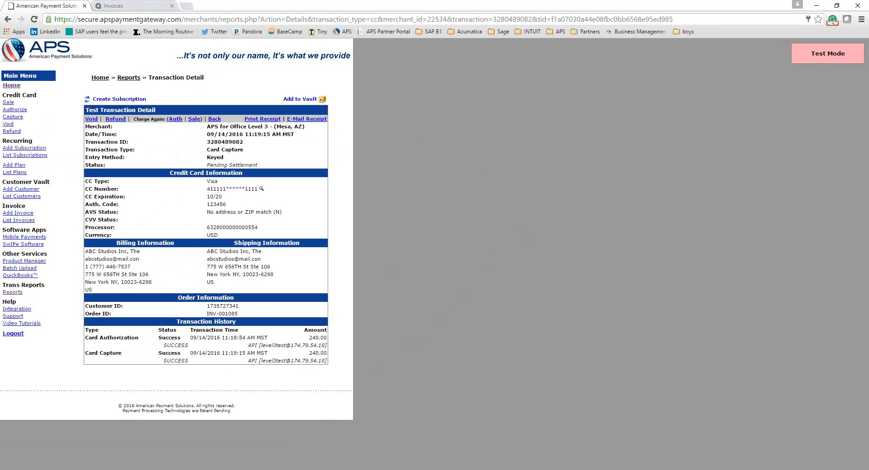
key(alt+Tab)
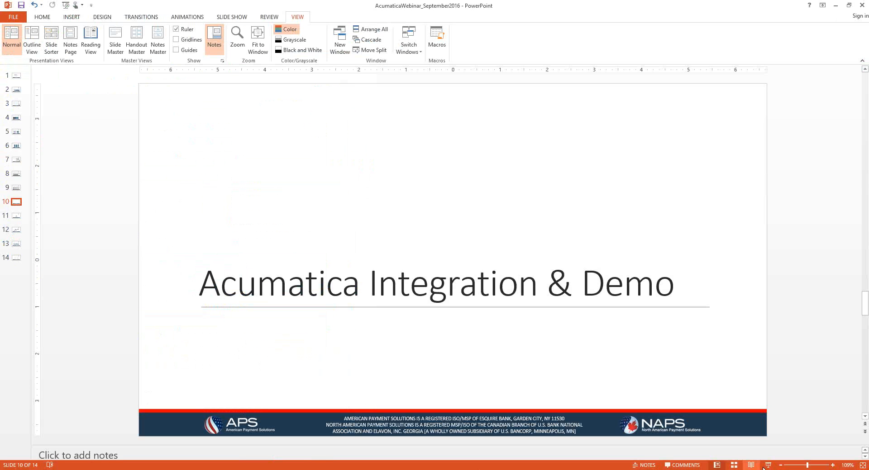
key(shift+F5)
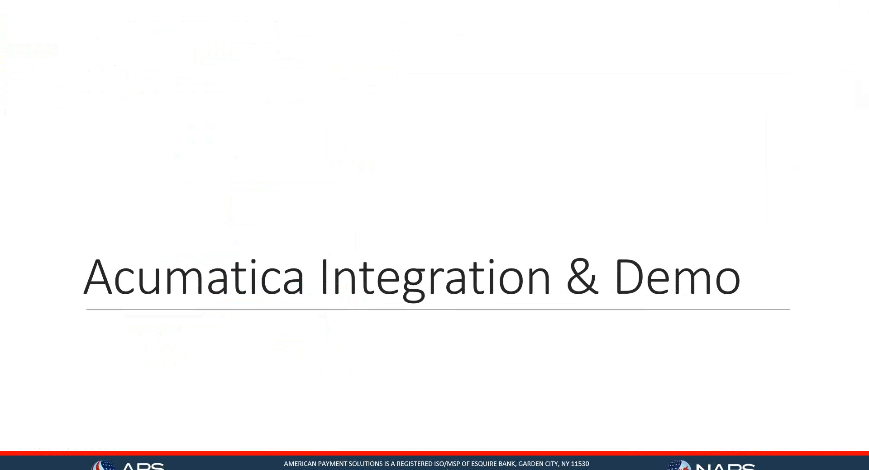